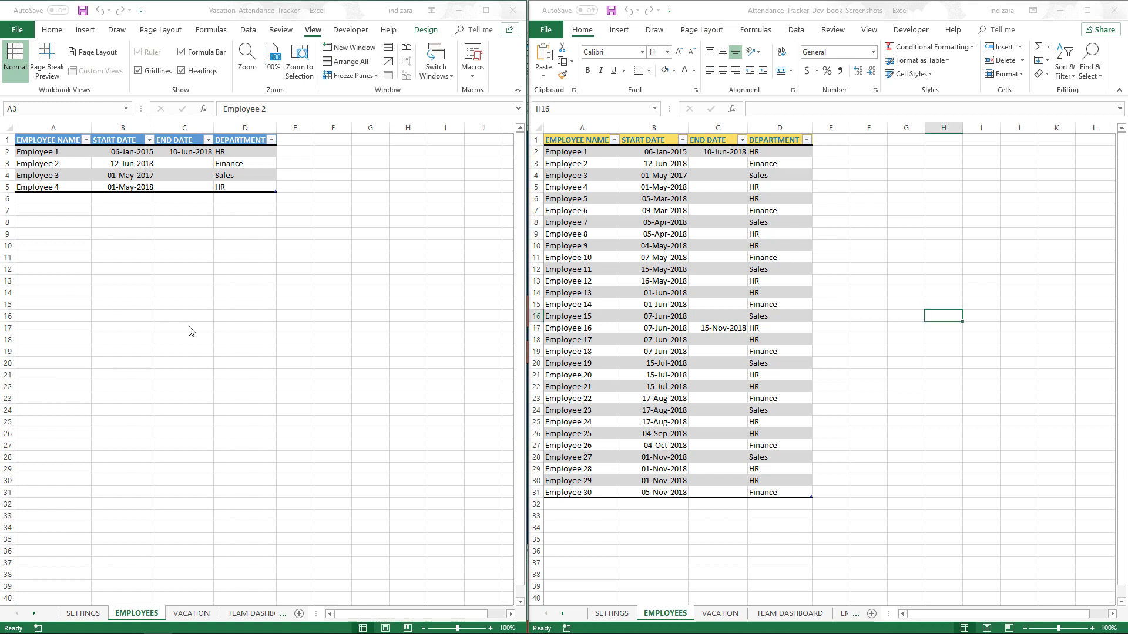
Copy the 30 employee rows A2:D31 from the dev workbook and target tracker cell A2
click(168, 291)
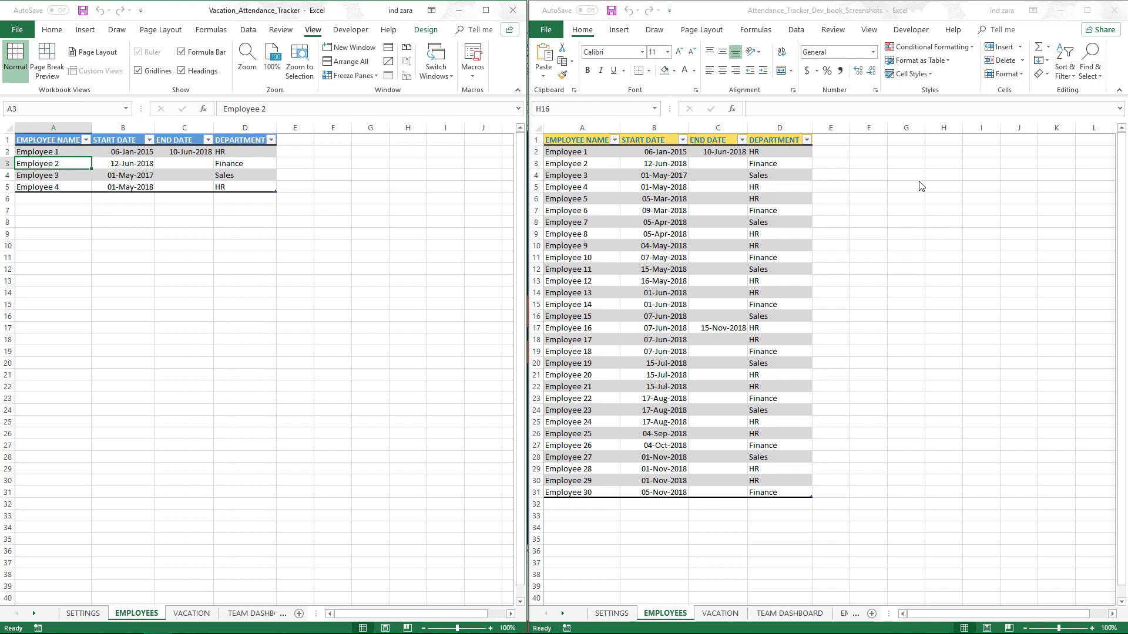
key(alt+Tab)
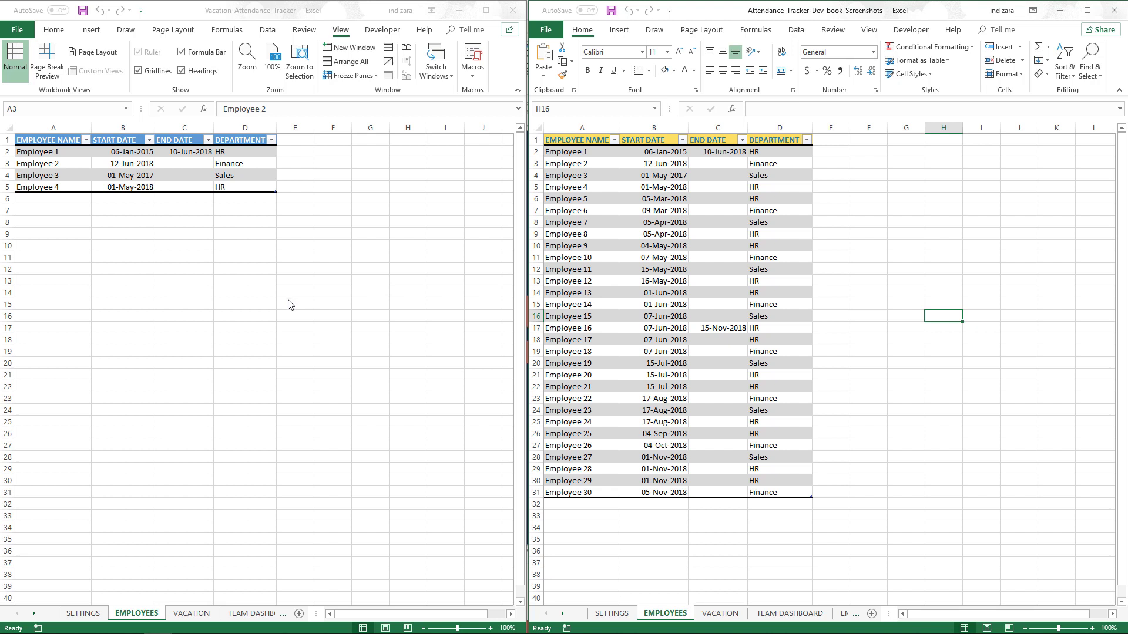
click(606, 259)
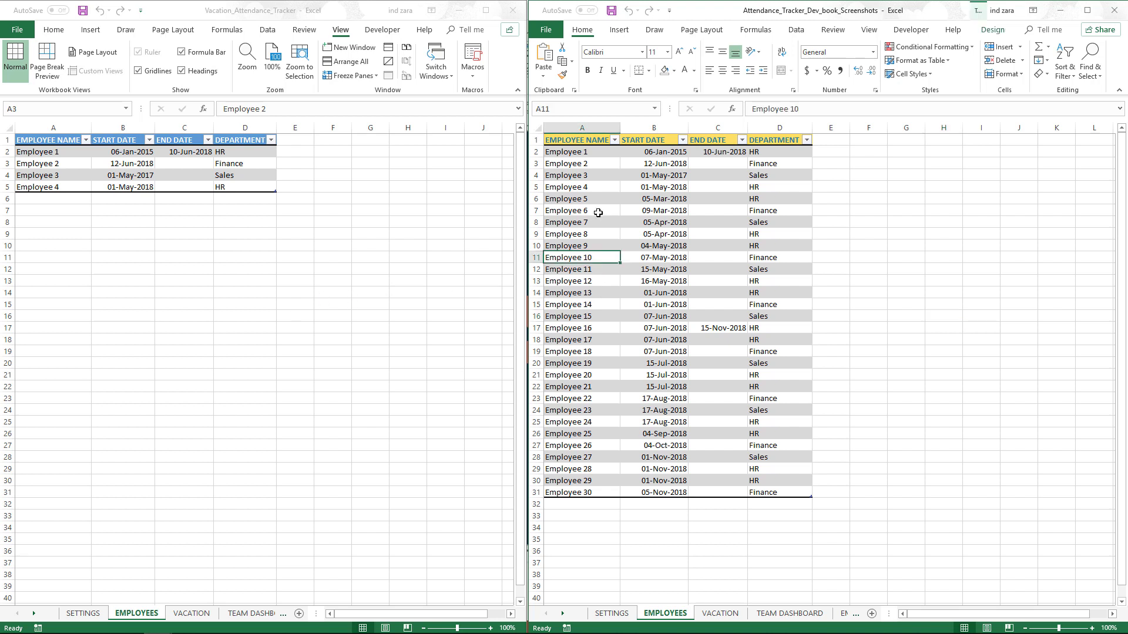
click(593, 153)
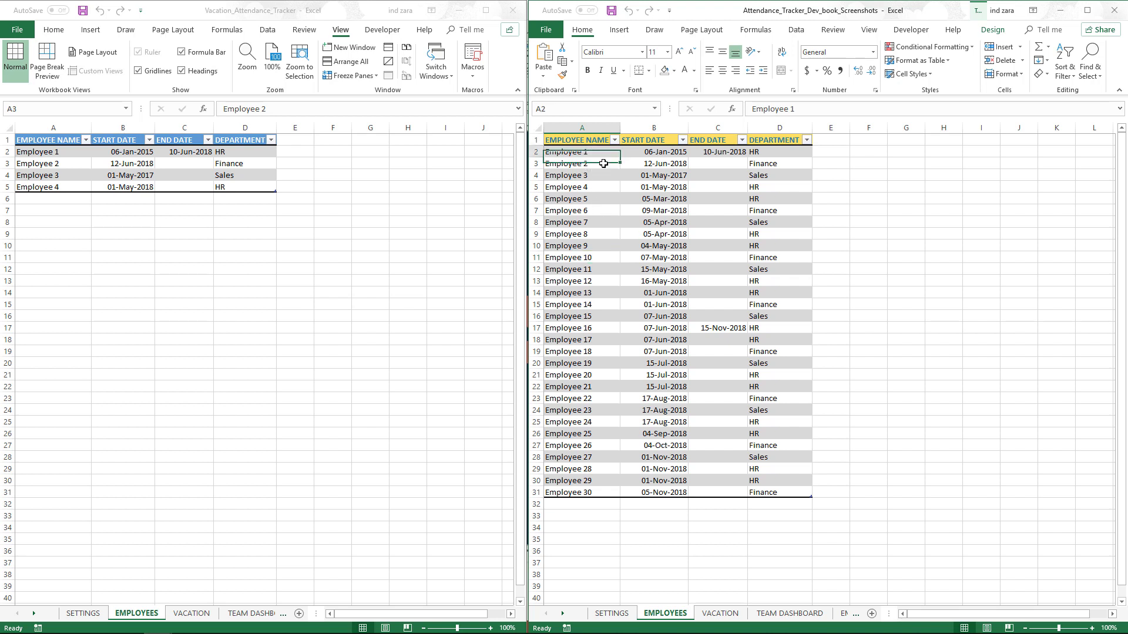
drag(603, 163, 781, 493)
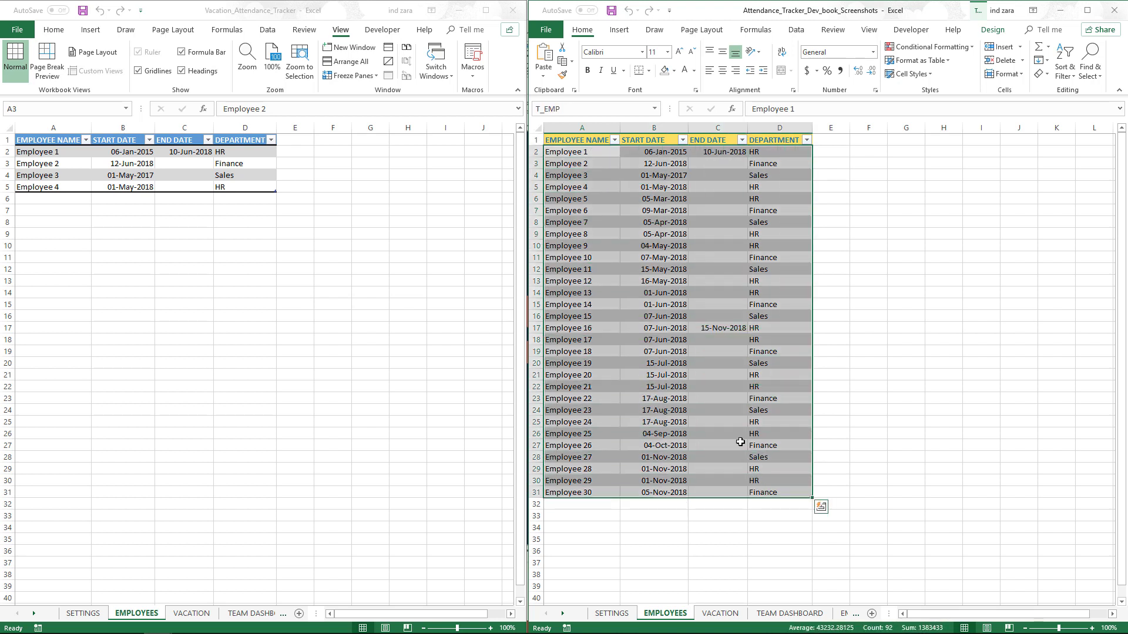
right_click(628, 212)
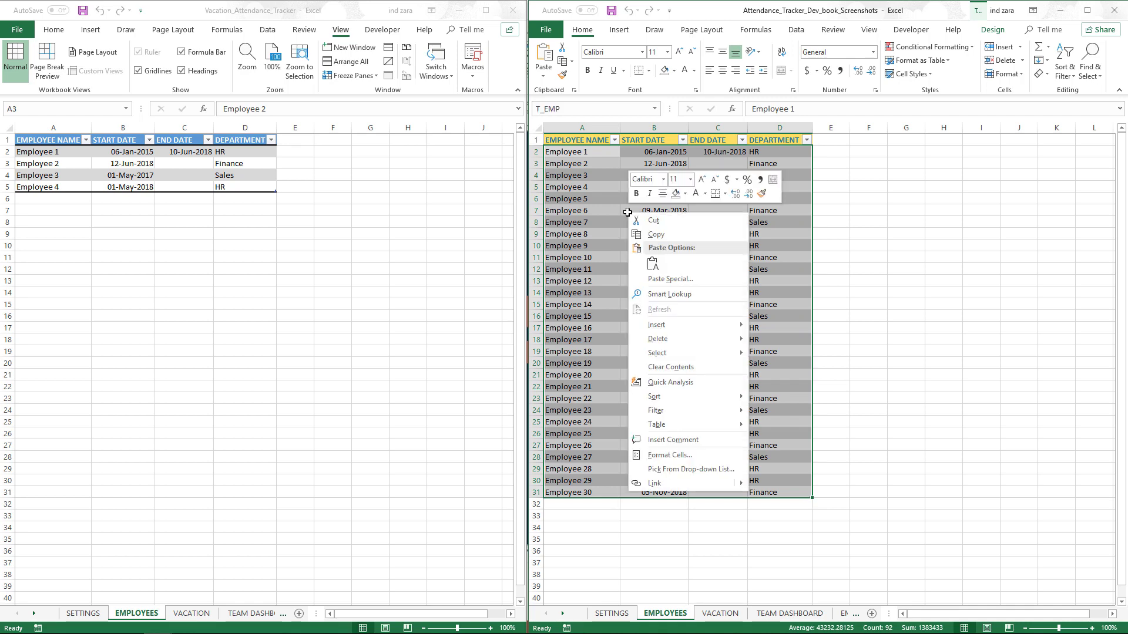
click(645, 233)
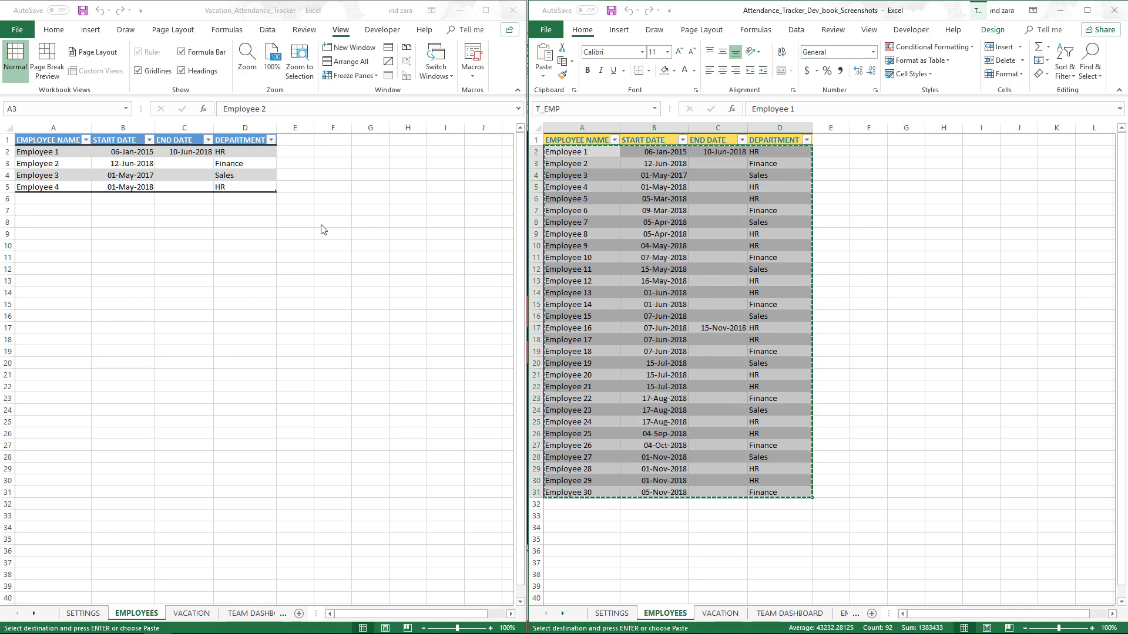
click(75, 164)
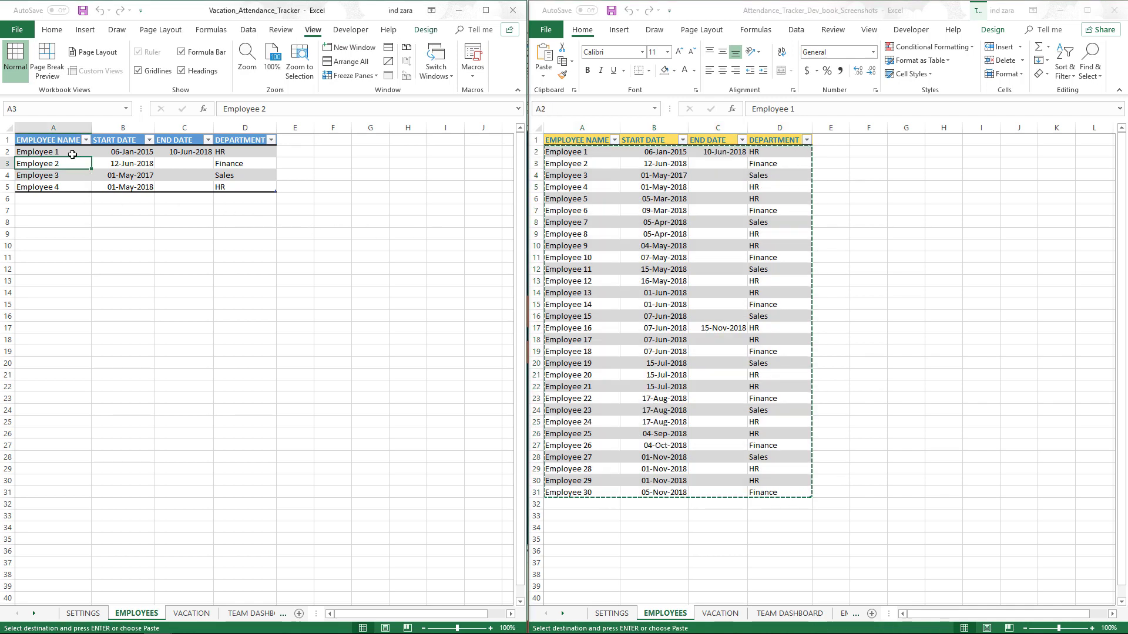
click(69, 150)
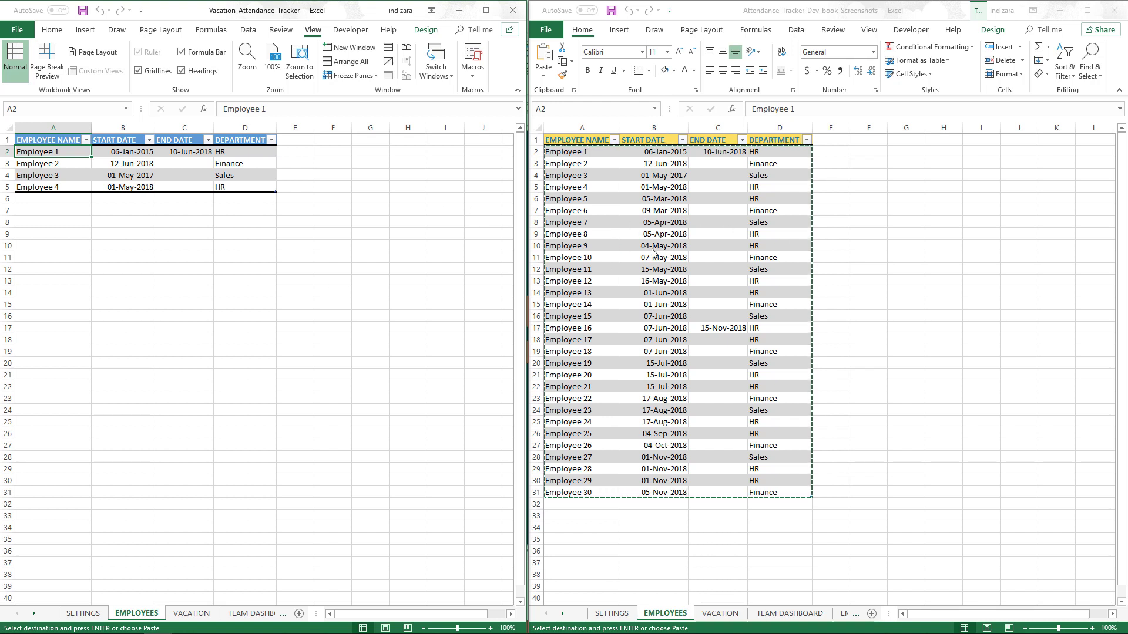
Paste the copied employee rows into the tracker's cell A2 as values only
right_click(52, 151)
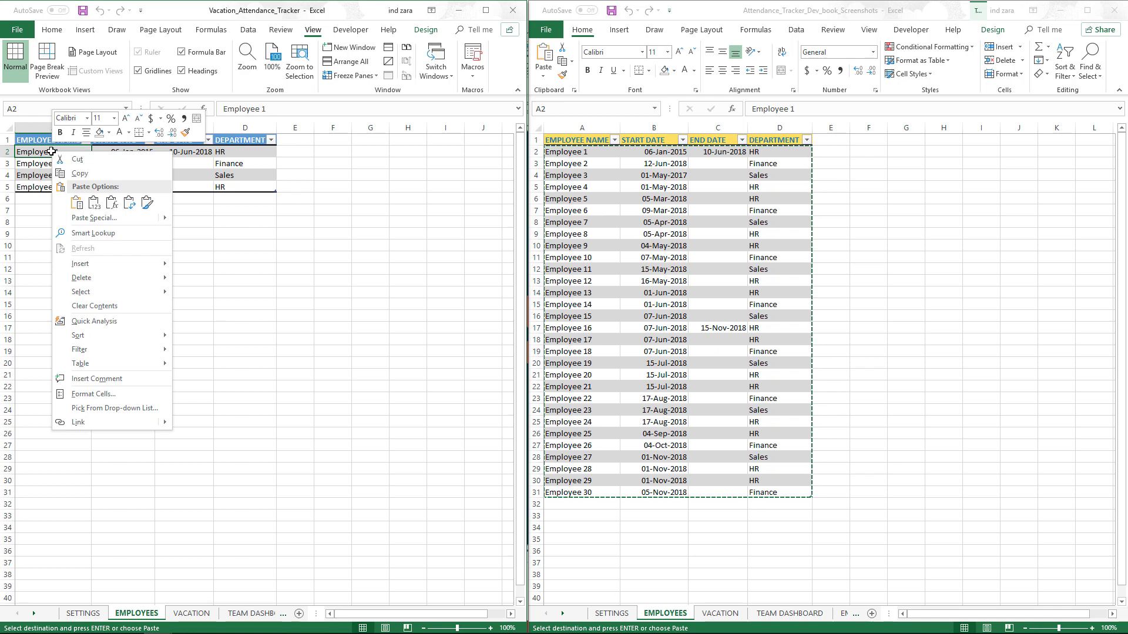
click(94, 203)
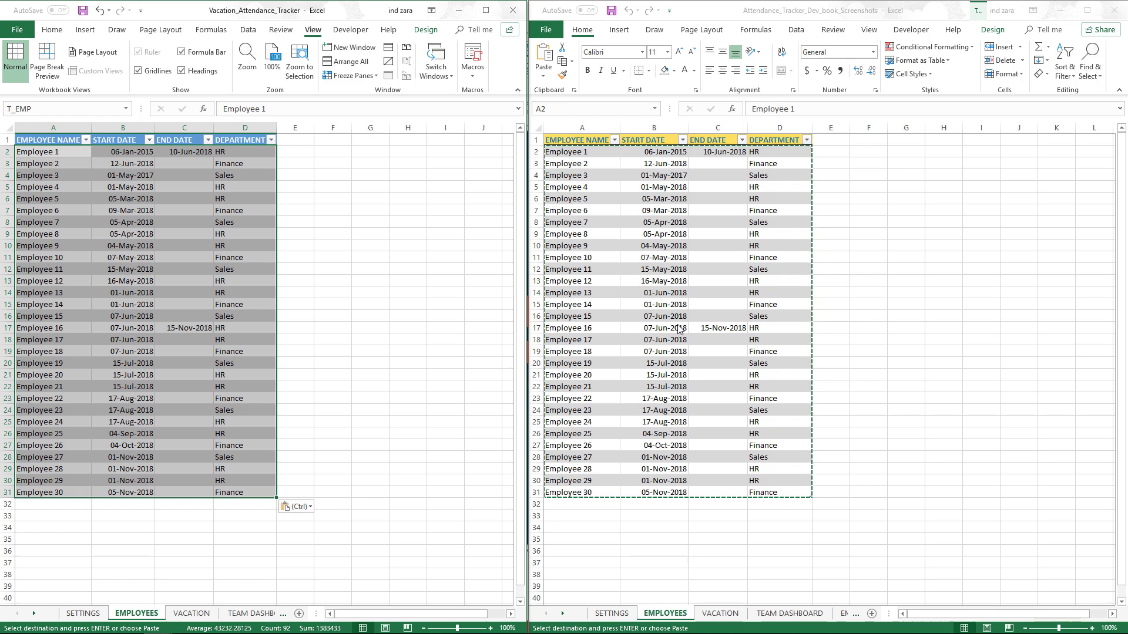
click(380, 292)
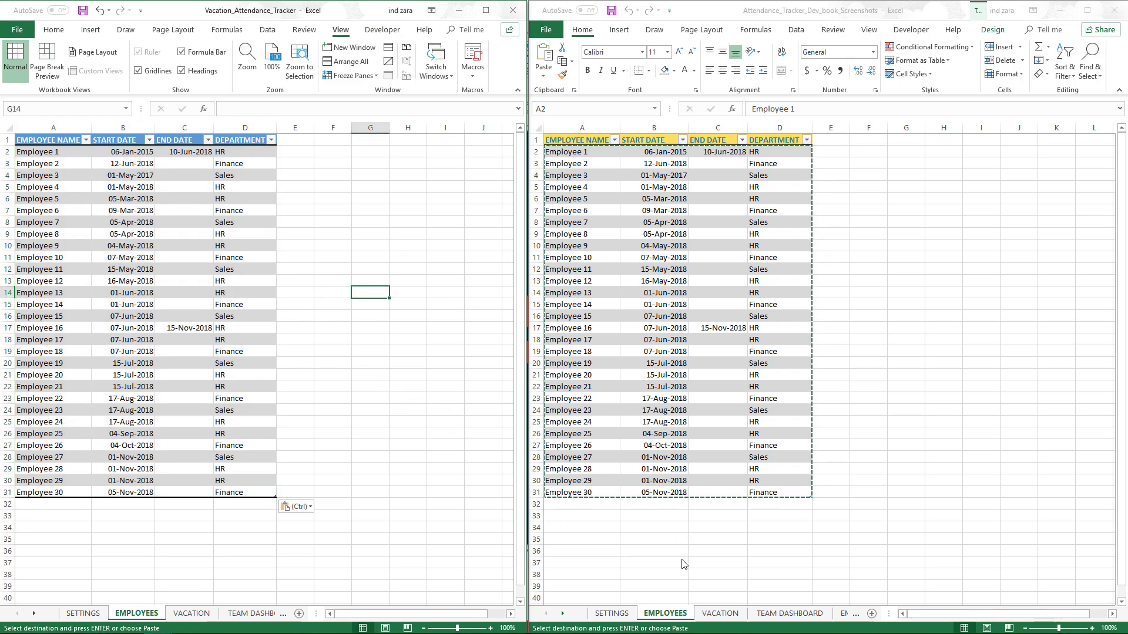
Show the VACATION sheet in both the dev and tracker workbooks
click(707, 612)
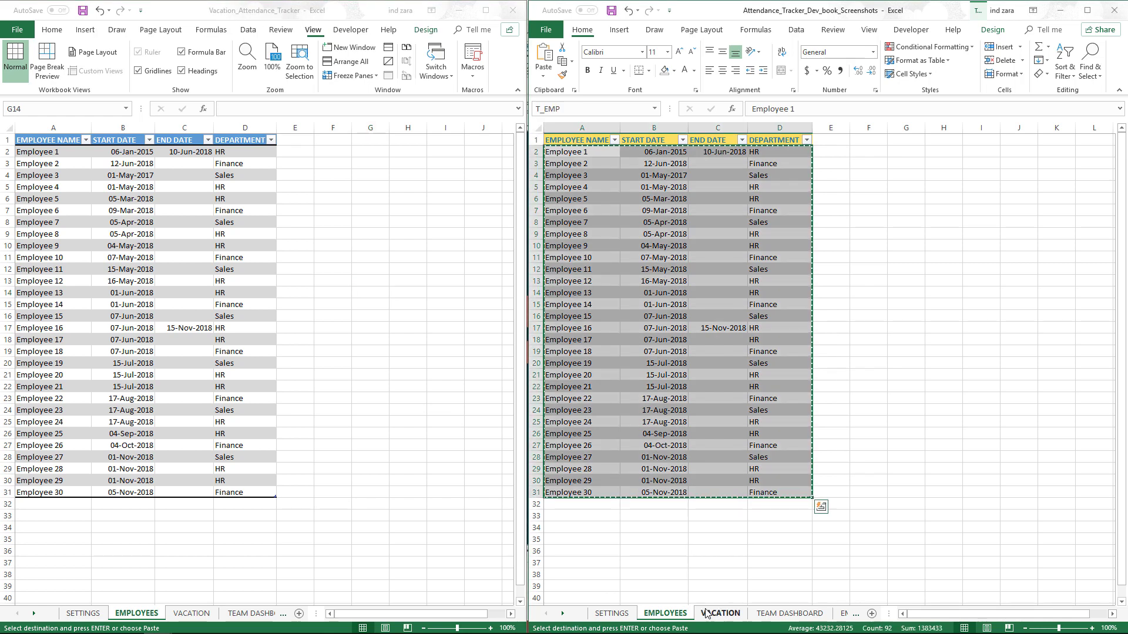
click(706, 612)
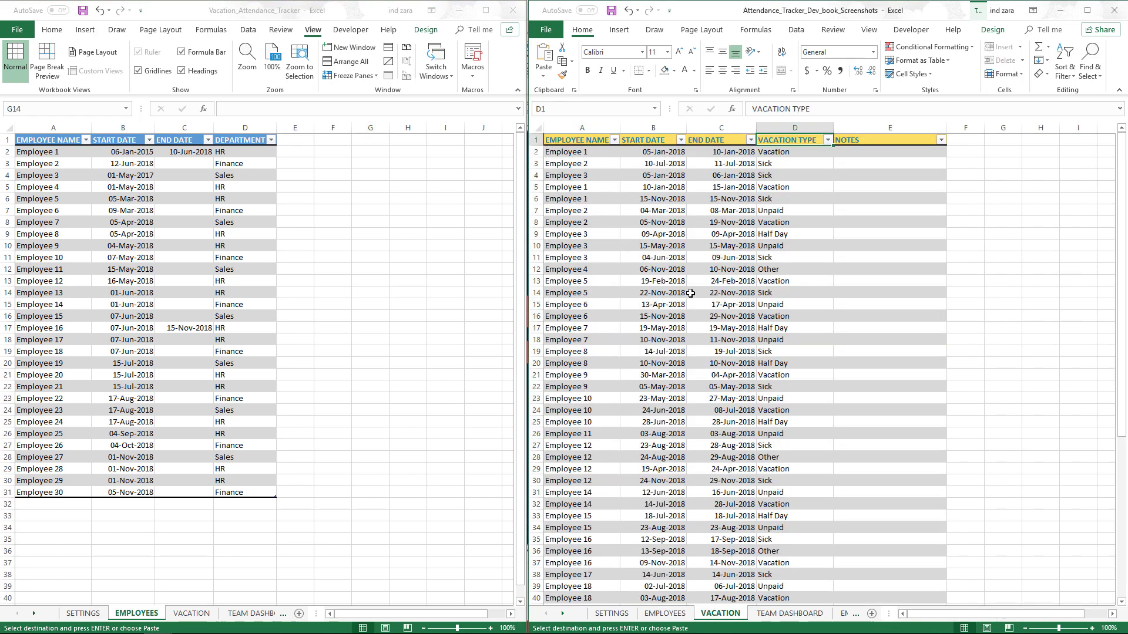
click(192, 614)
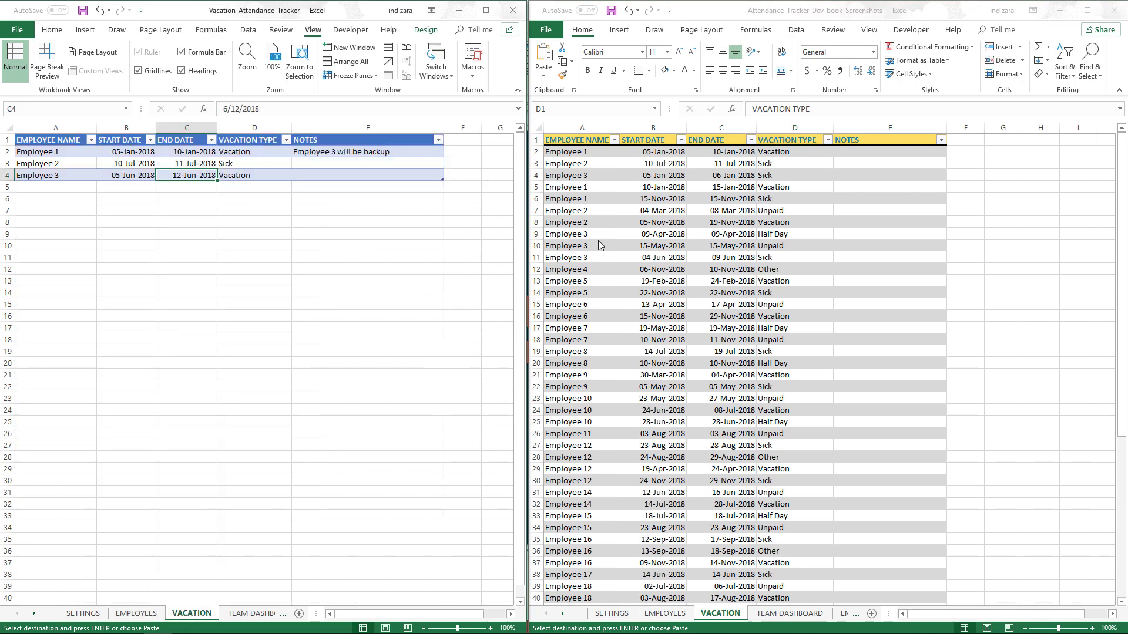
Select every vacation record from A2 to the table end in the dev workbook
click(609, 167)
key(Left)
key(Left)
key(Left)
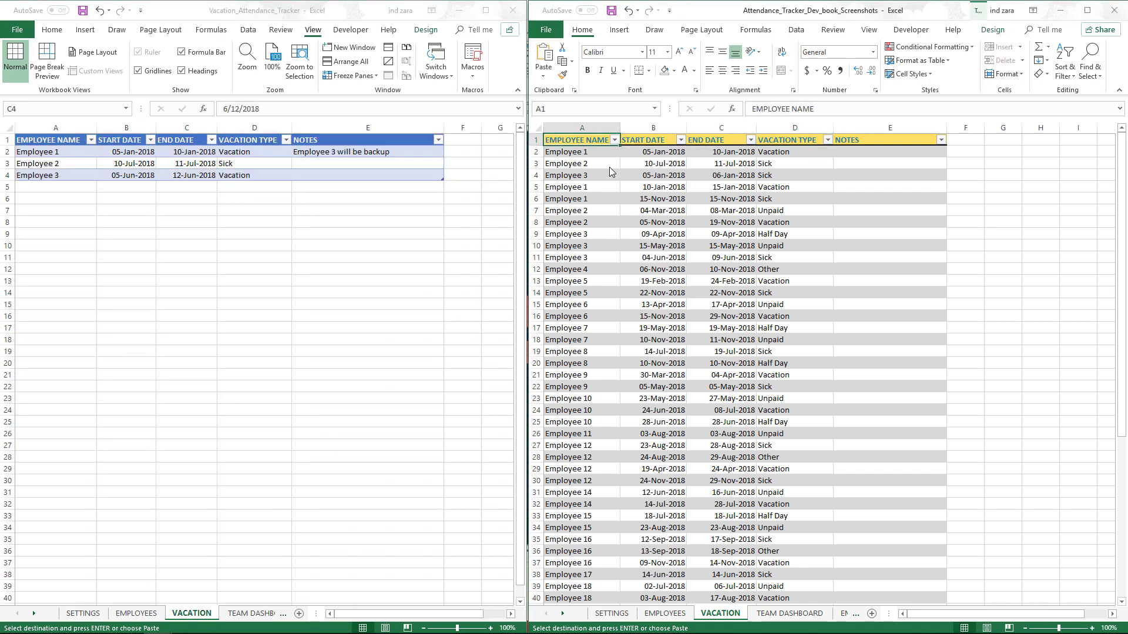
key(Down)
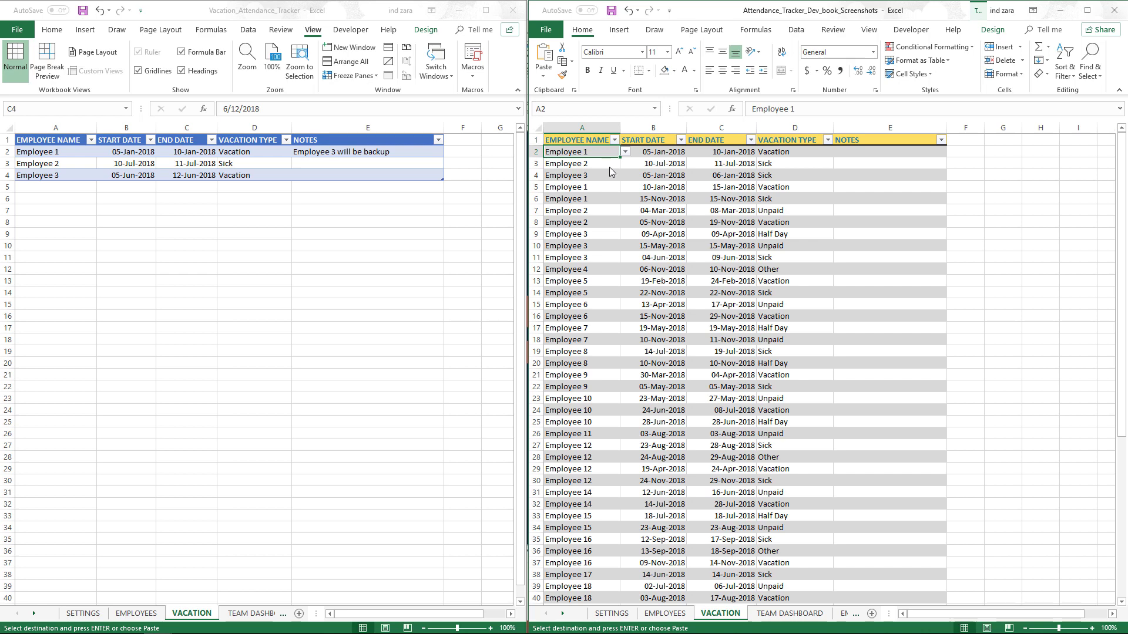
key(ctrl+shift+End)
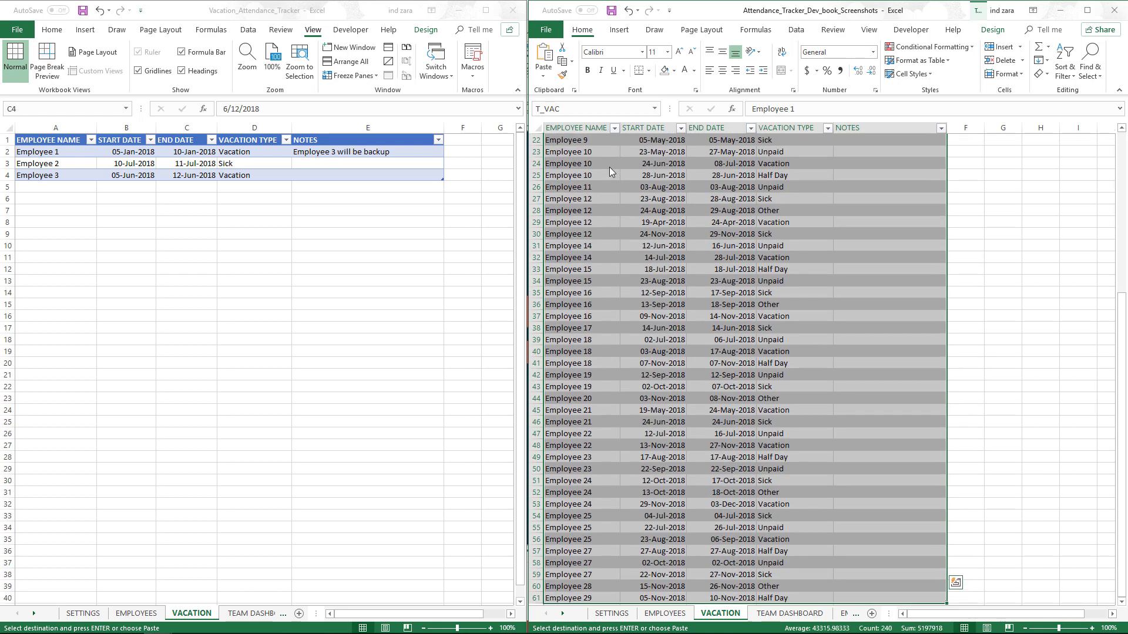
scroll(608, 167, up, 7)
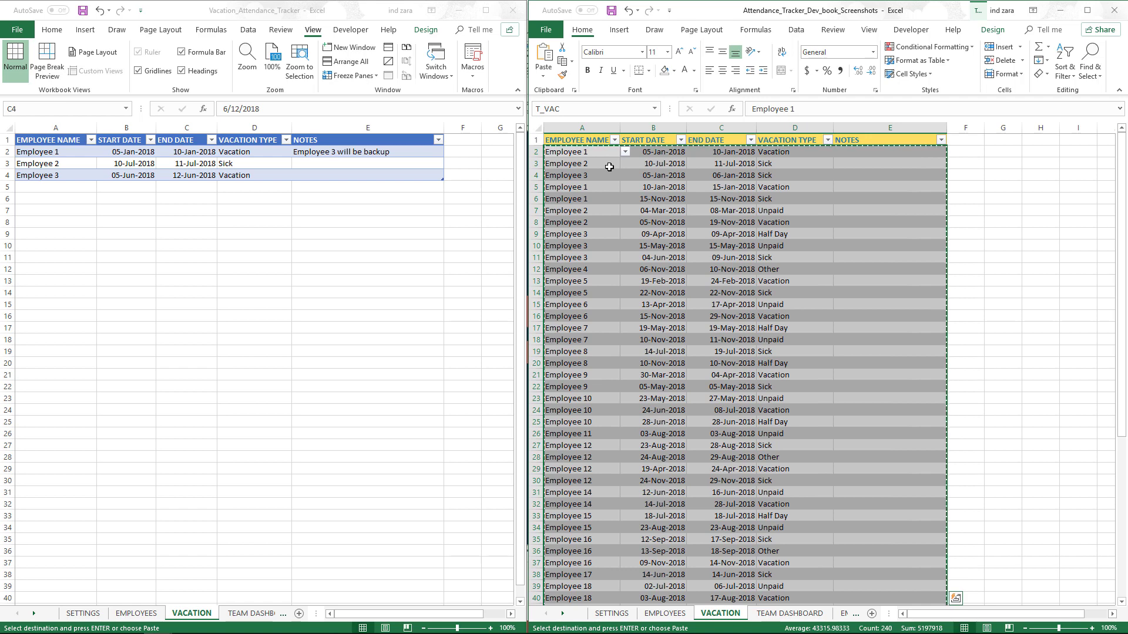
click(75, 151)
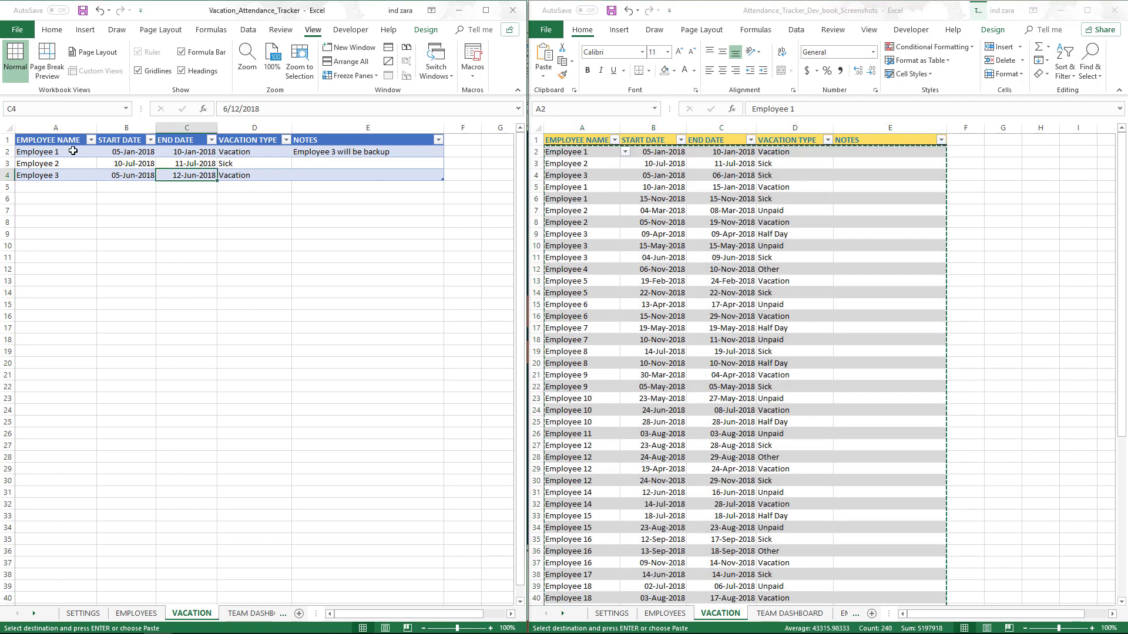
Paste the copied vacation rows into the tracker's cell A2 as values only
right_click(73, 151)
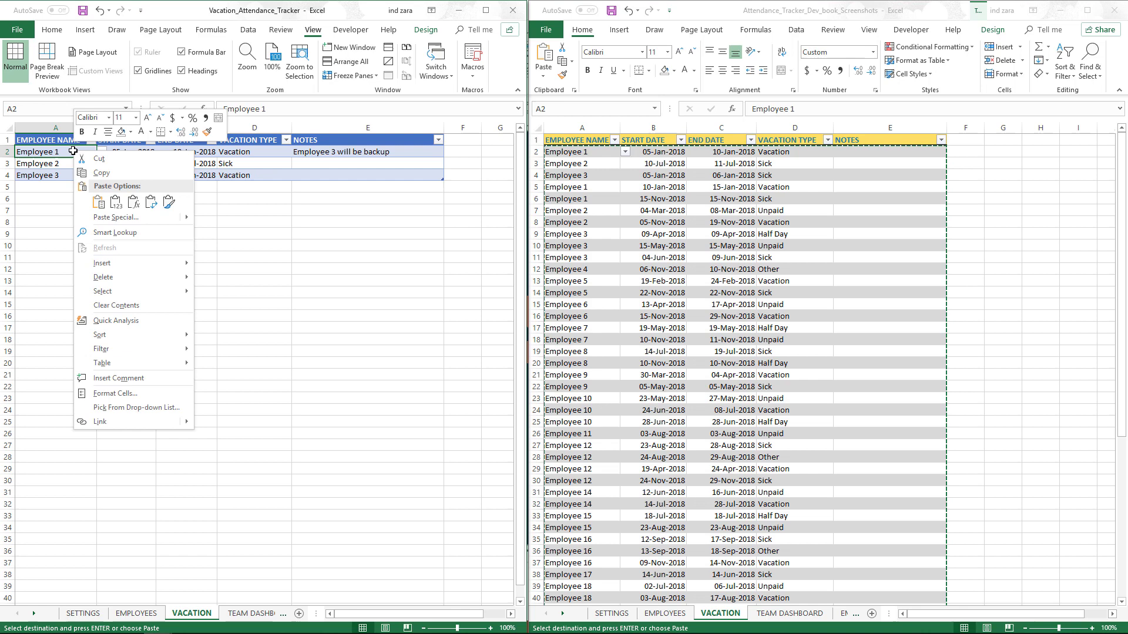
click(41, 154)
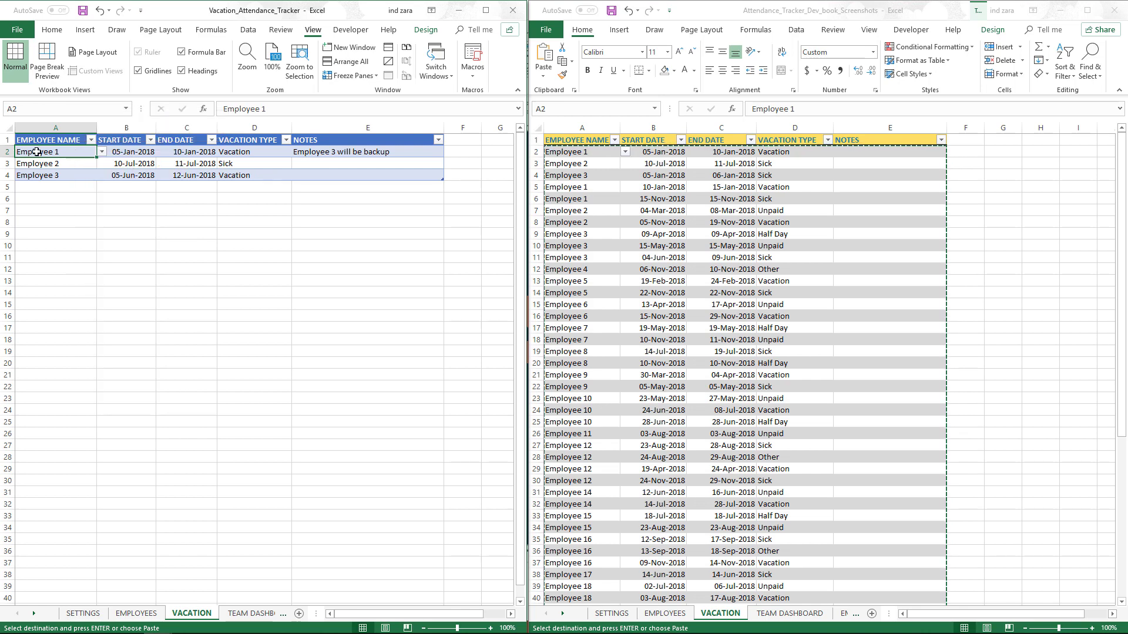
right_click(38, 152)
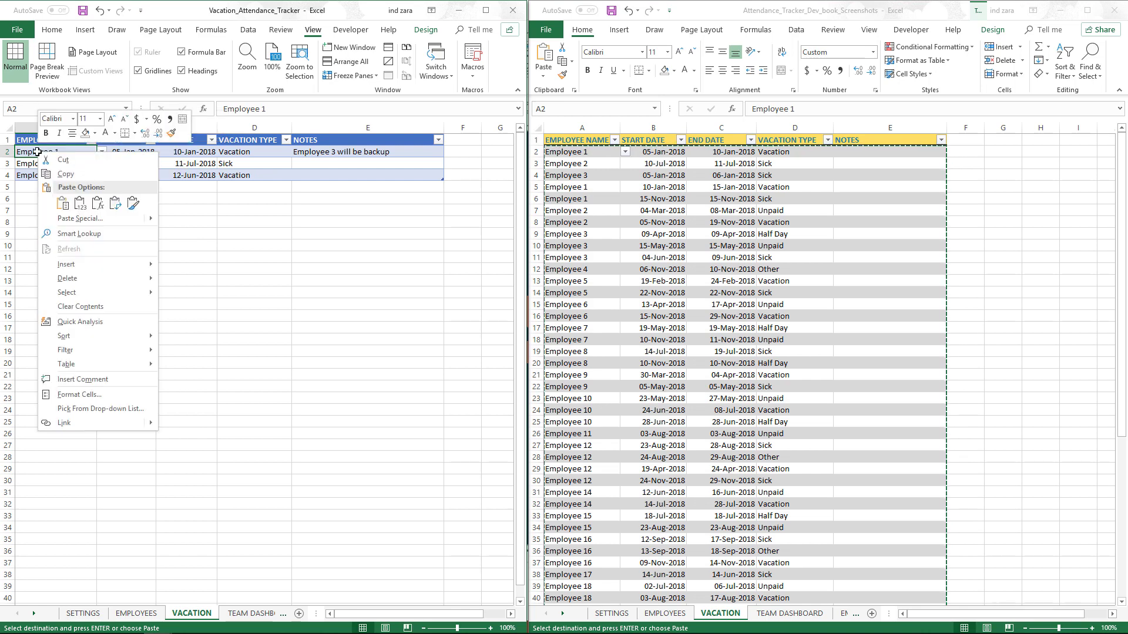
click(80, 203)
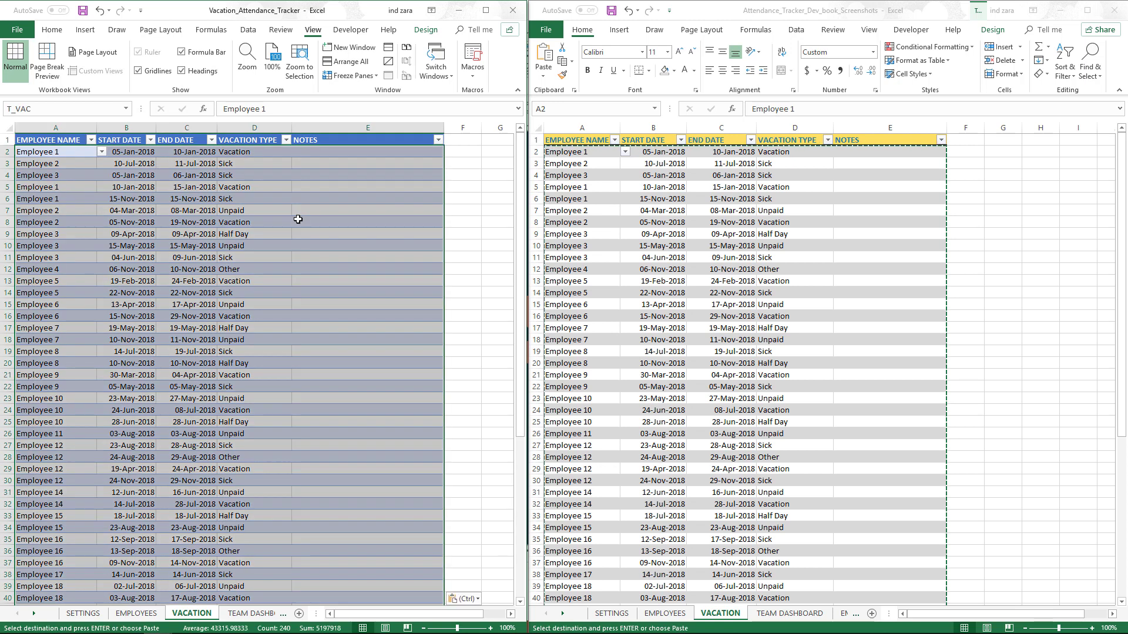
click(297, 222)
click(476, 209)
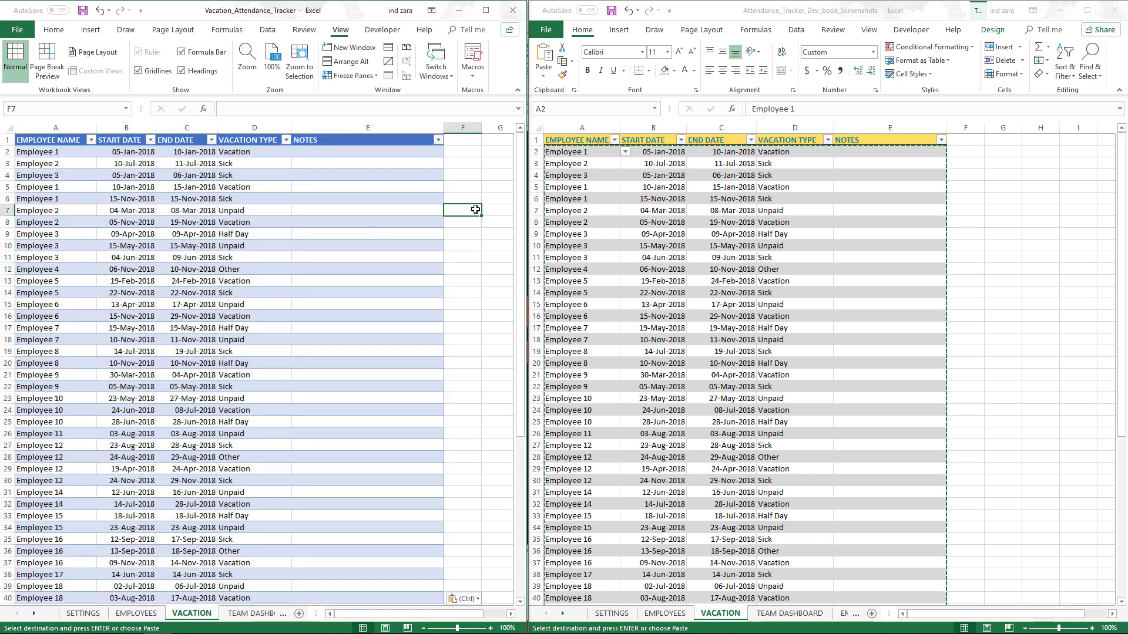
scroll(476, 210, down, 16)
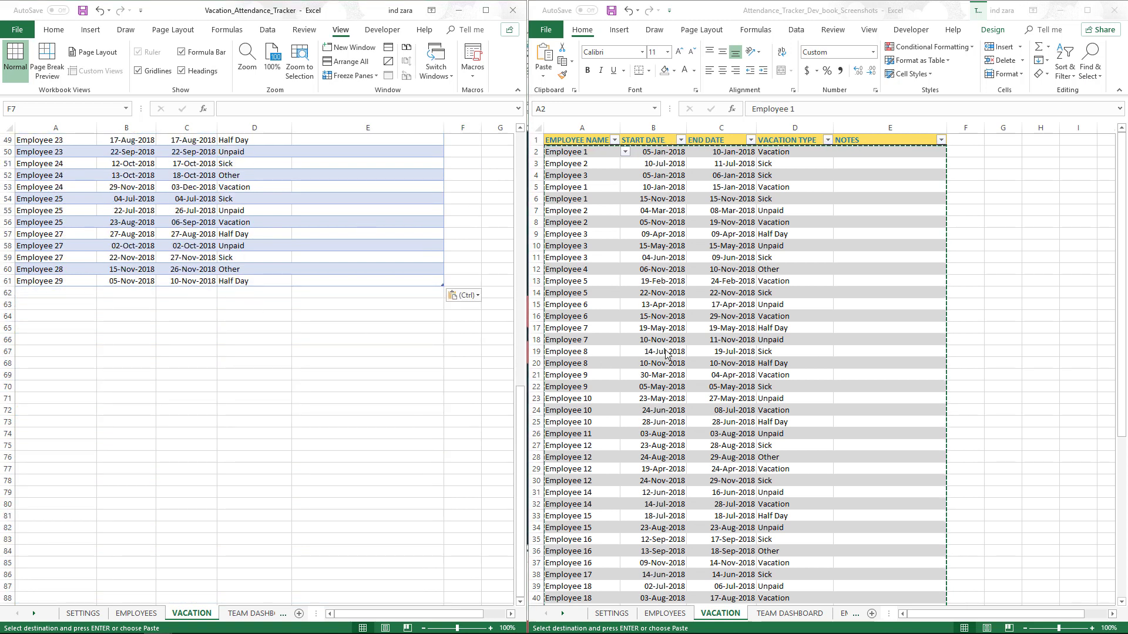
Select the entire vacation table range in the source workbook
click(581, 151)
key(ctrl+a)
scroll(665, 351, down, 14)
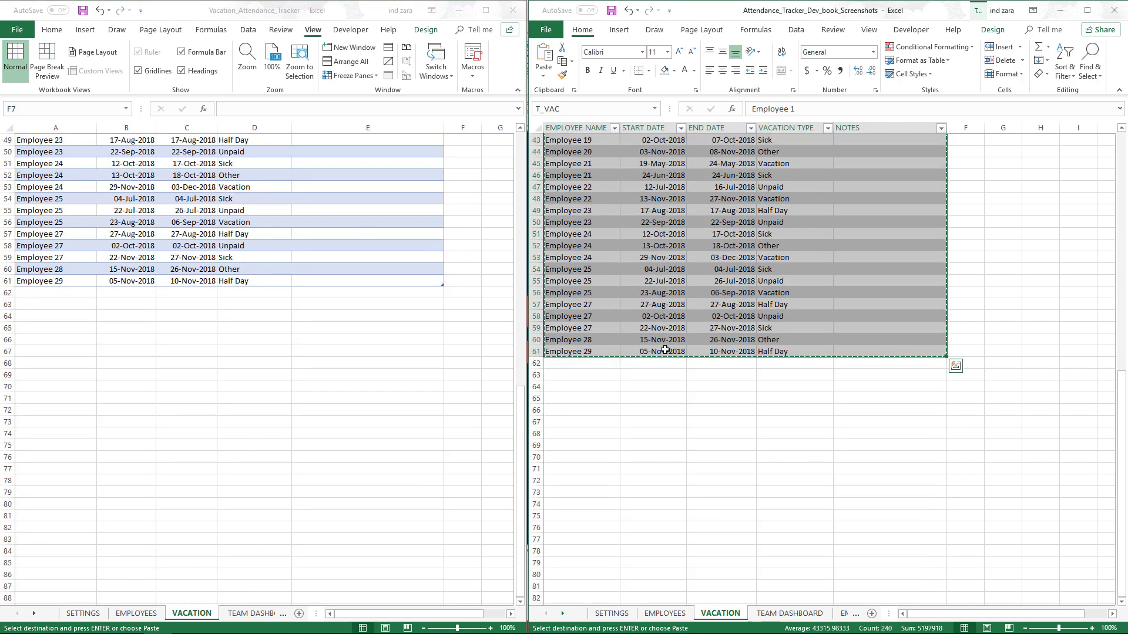
click(605, 377)
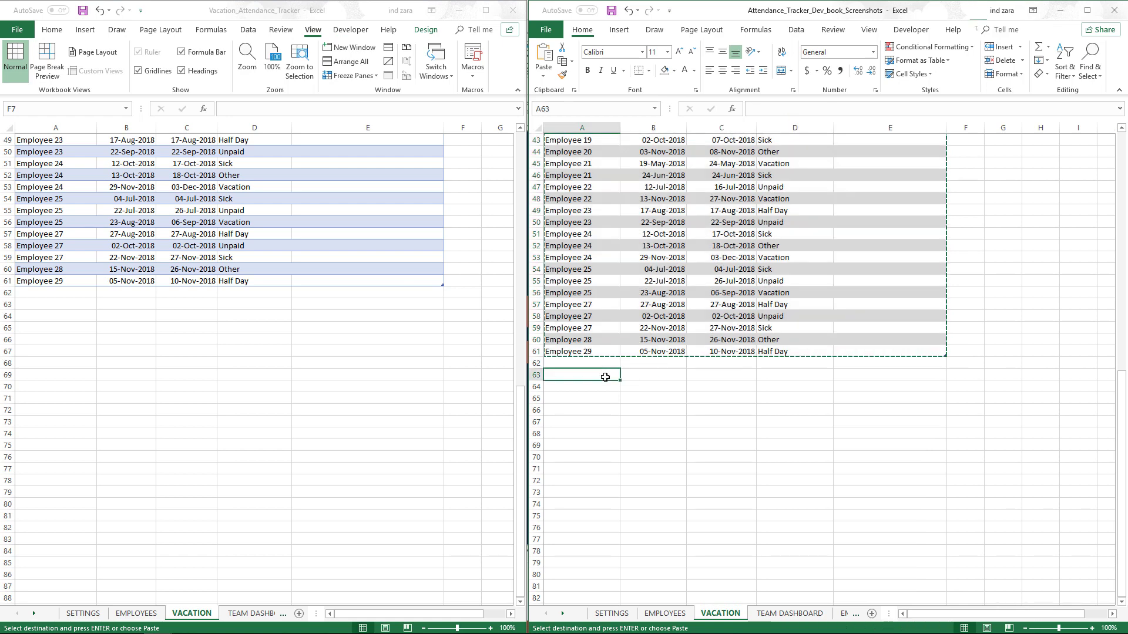
scroll(605, 378, up, 14)
click(287, 335)
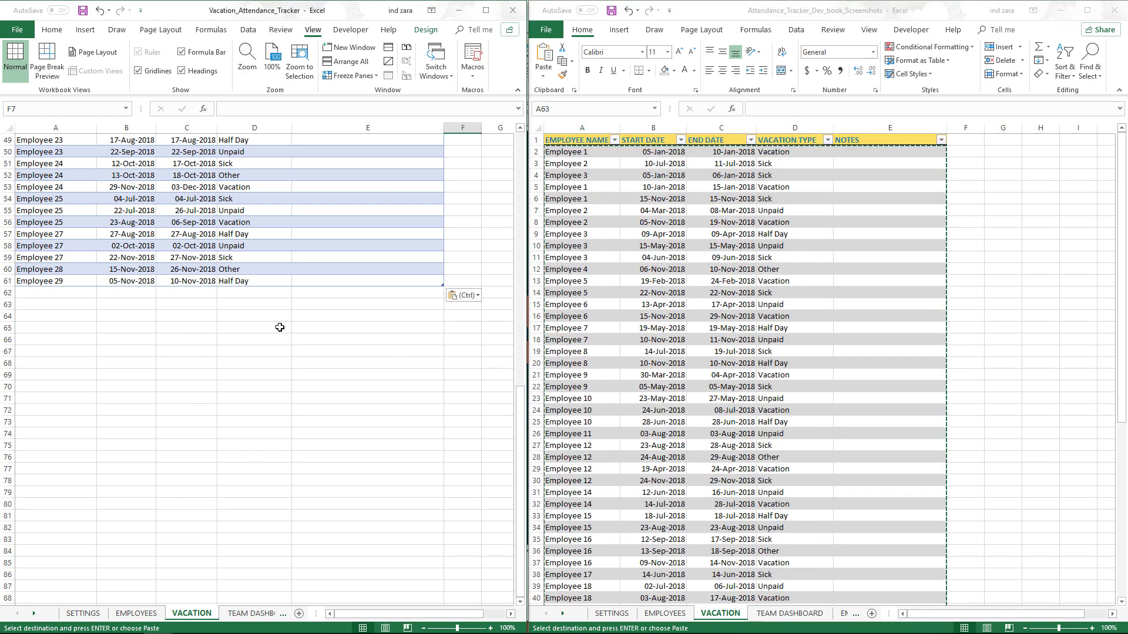
scroll(282, 329, up, 16)
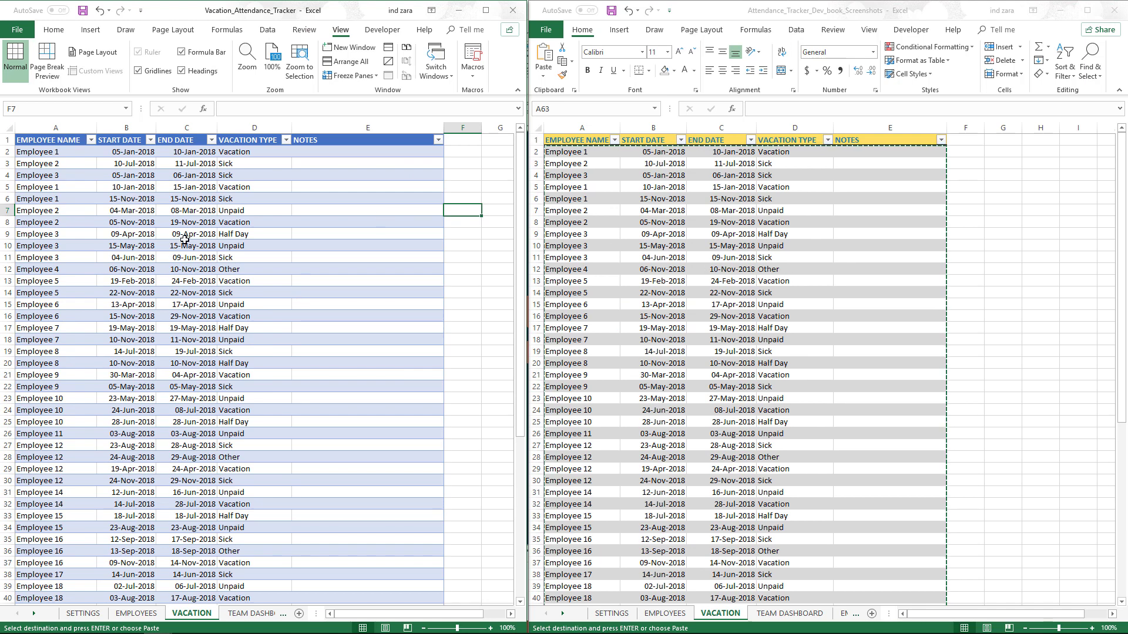
Paste the full vacation range into the tracker's cell A2 as values
click(83, 154)
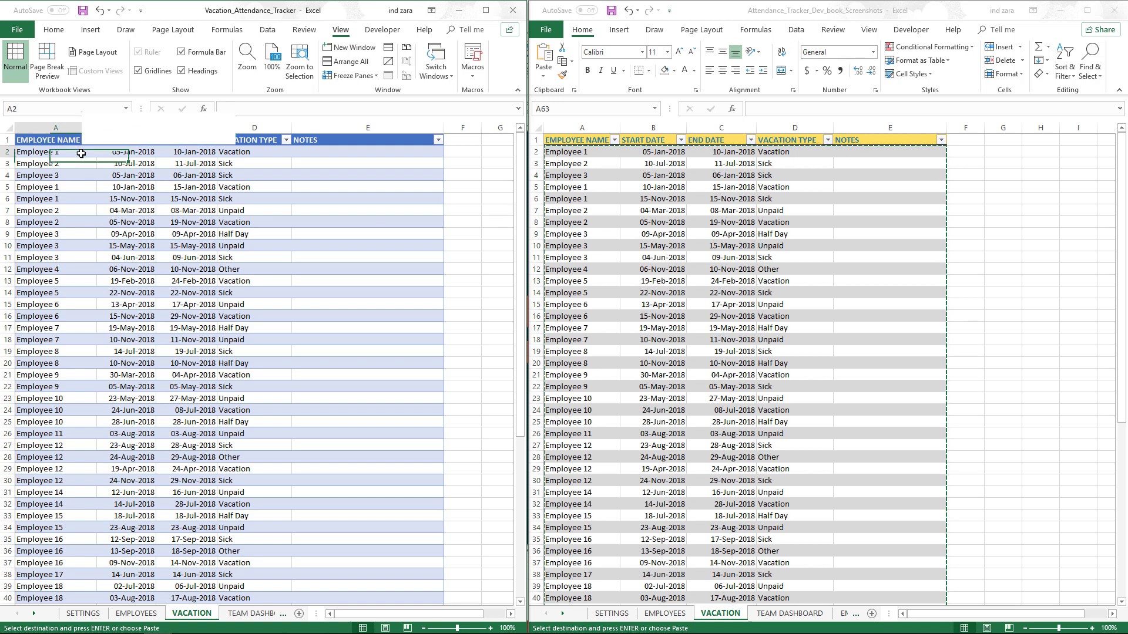
right_click(84, 154)
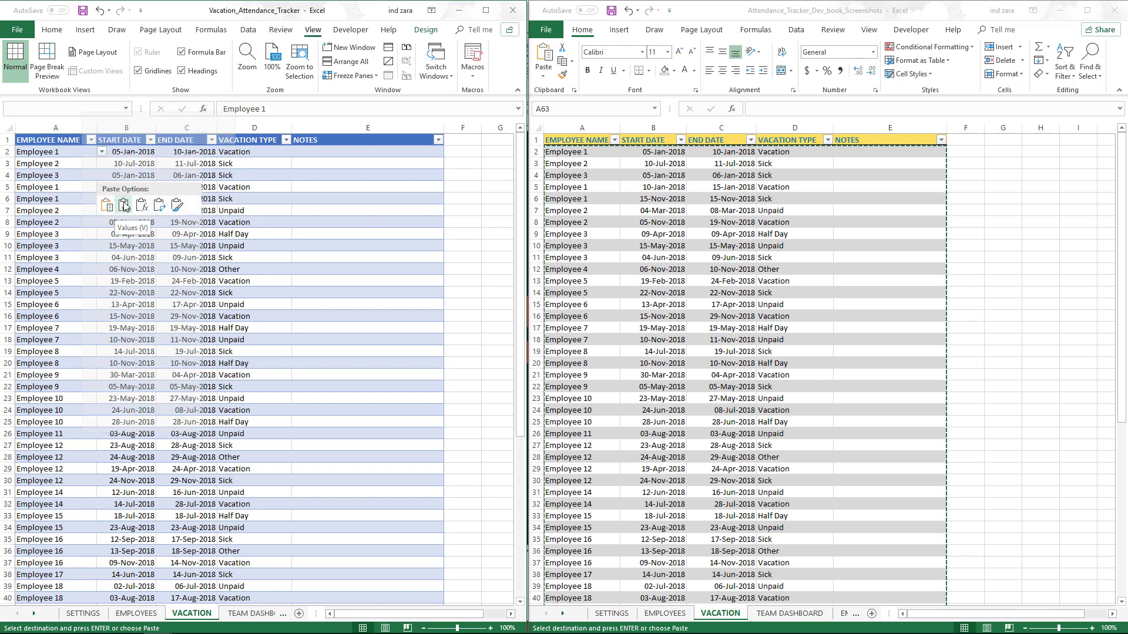
click(124, 205)
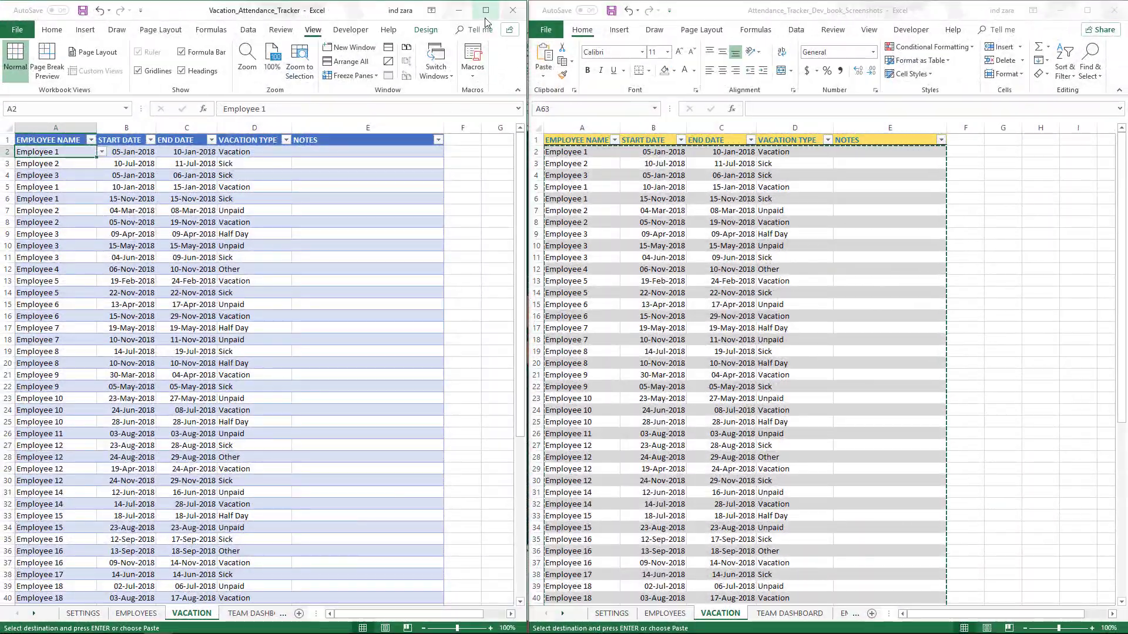
Maximize the tracker window and save the workbook
click(486, 11)
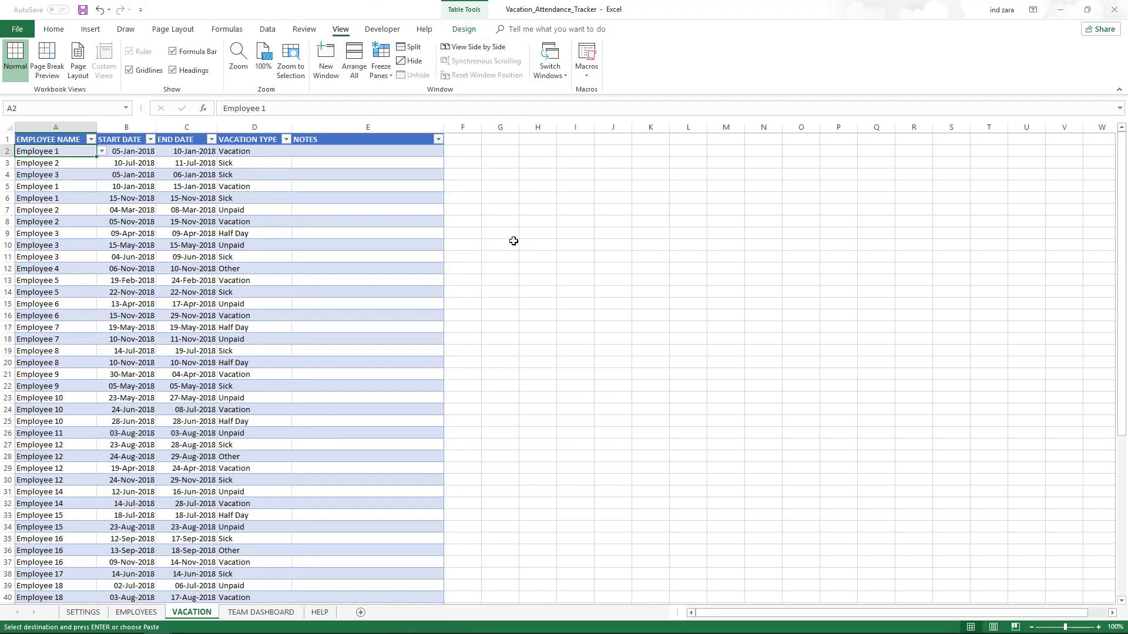
click(509, 235)
key(ctrl+s)
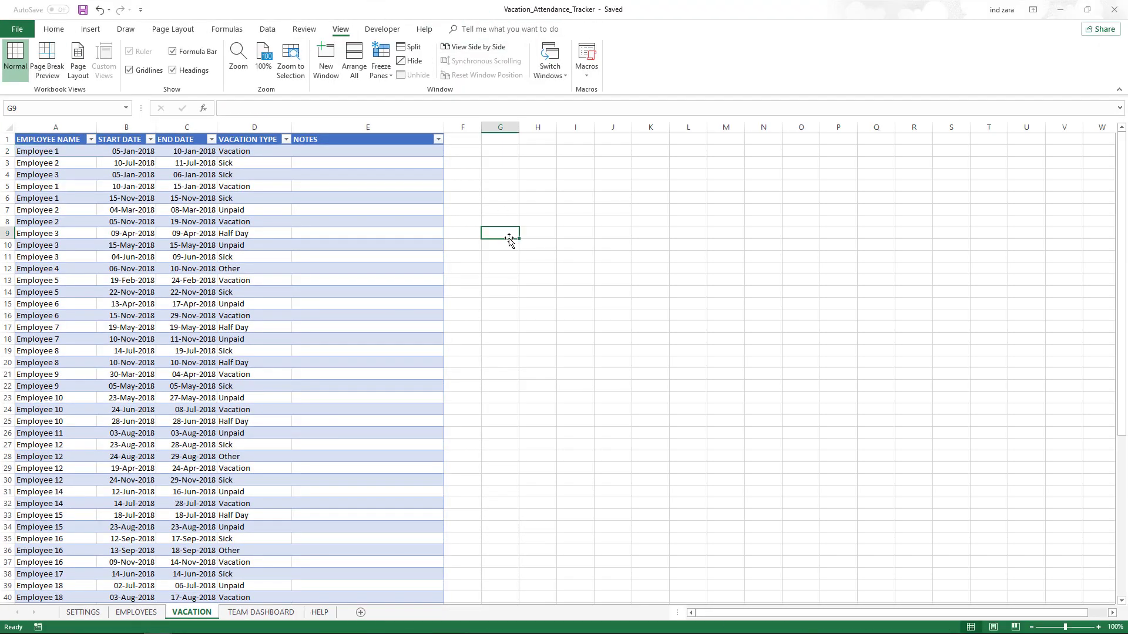
On the TEAM DASHBOARD, cycle the B5 month through May and March, ending on April
click(269, 612)
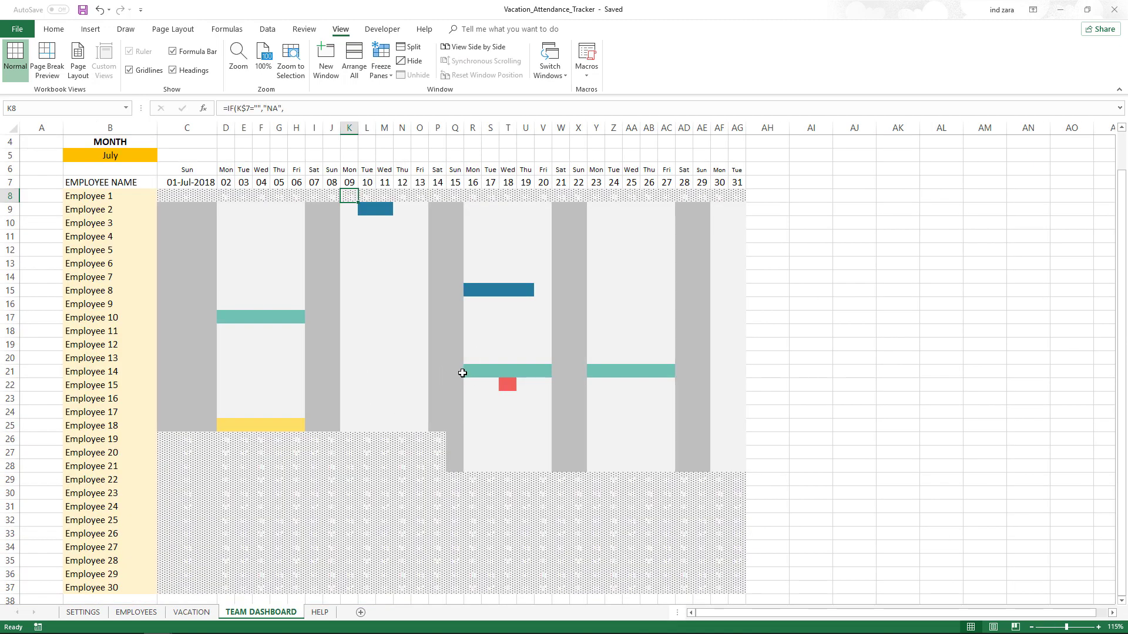
scroll(435, 352, up, 1)
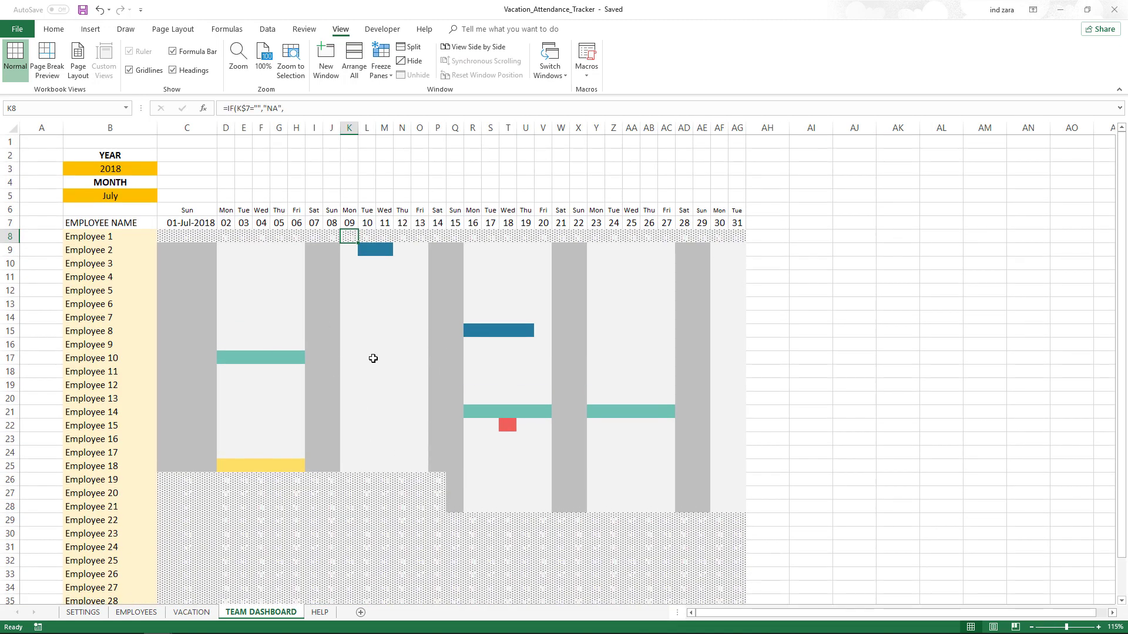
click(150, 195)
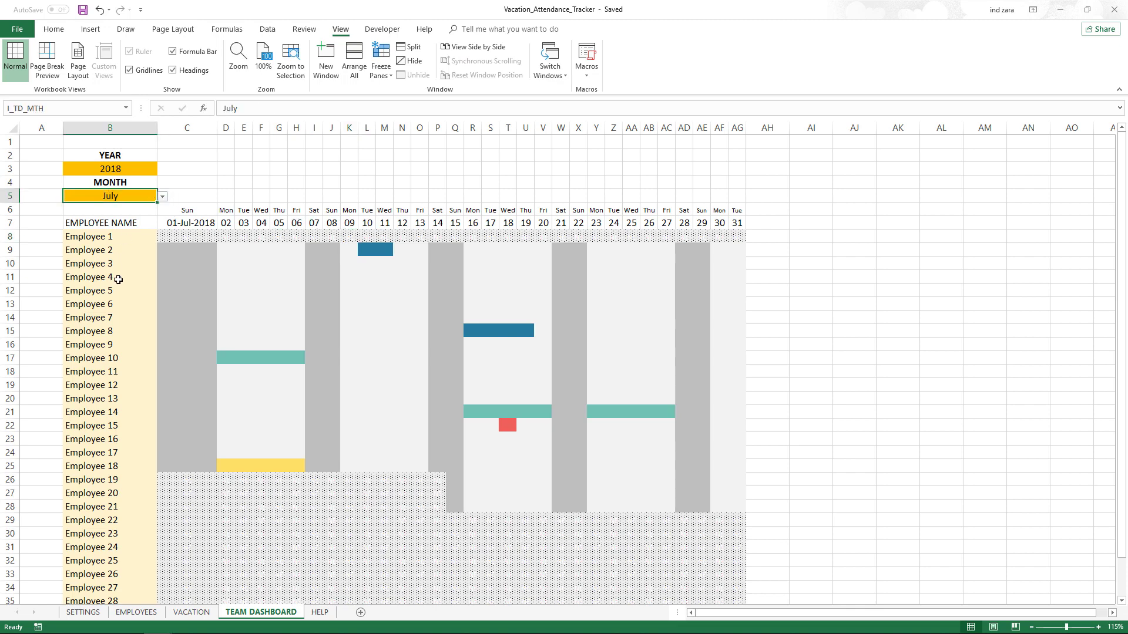
click(162, 198)
click(125, 209)
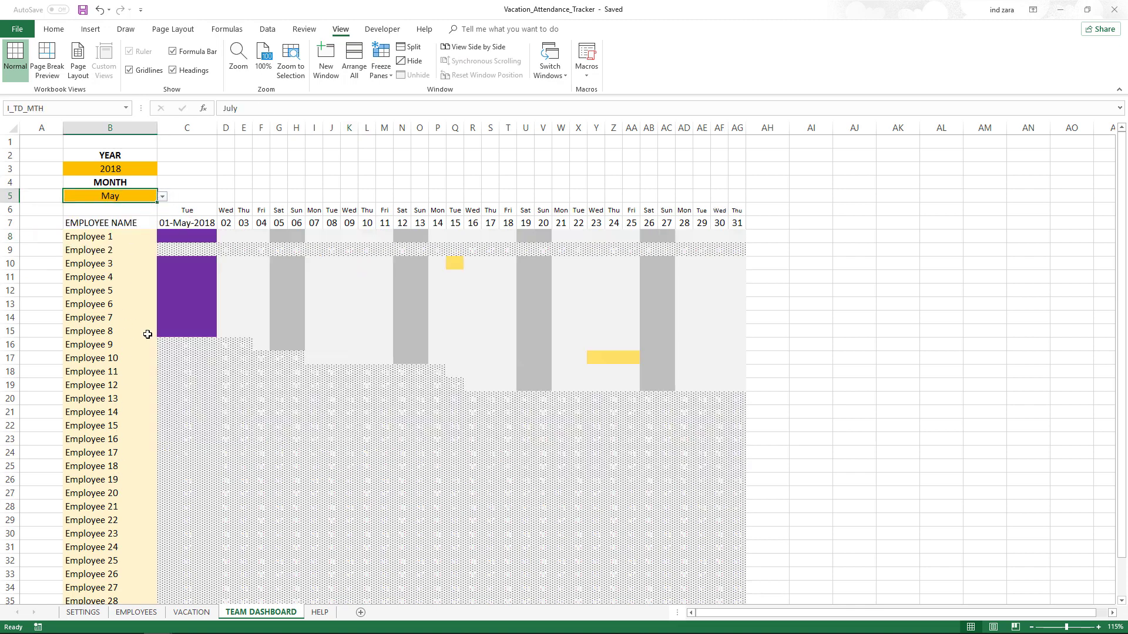
click(162, 197)
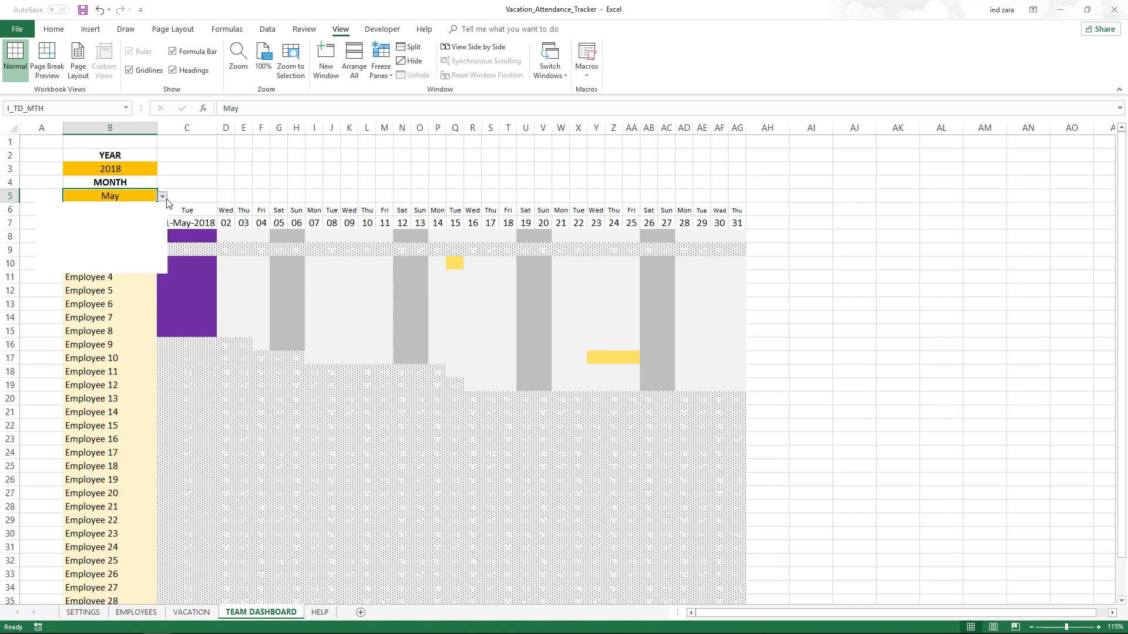
click(159, 225)
click(82, 227)
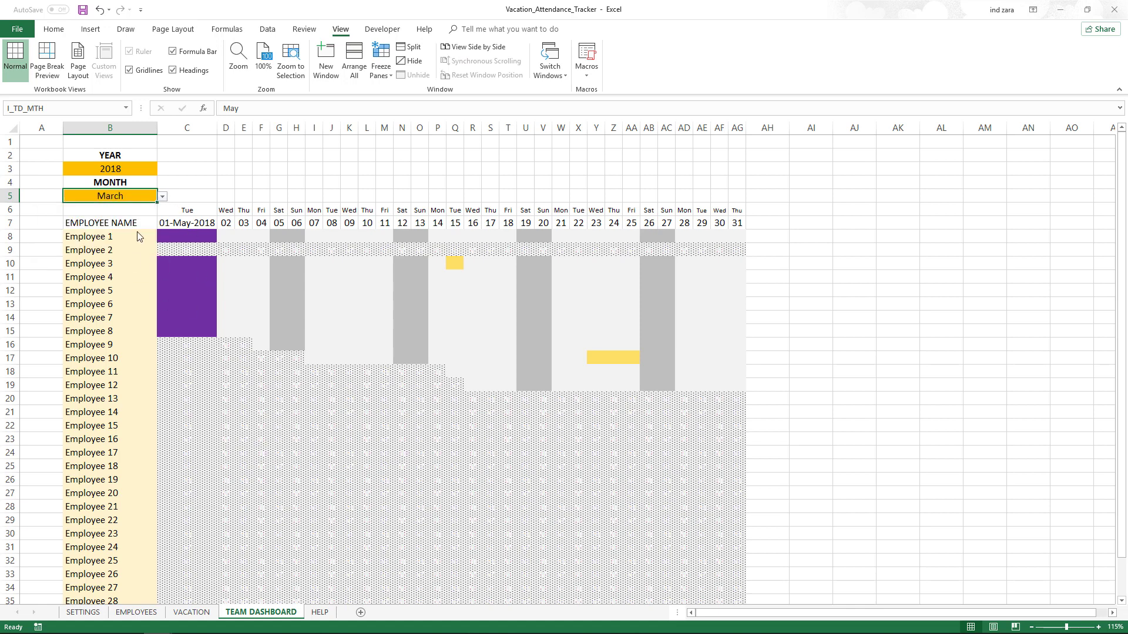
click(162, 197)
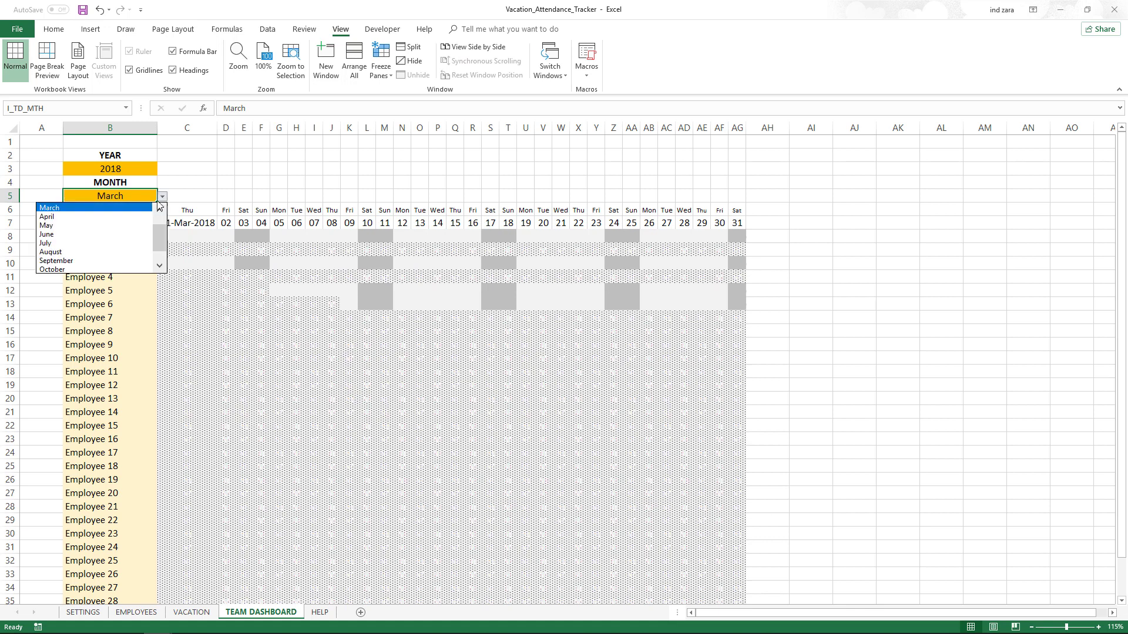
click(151, 216)
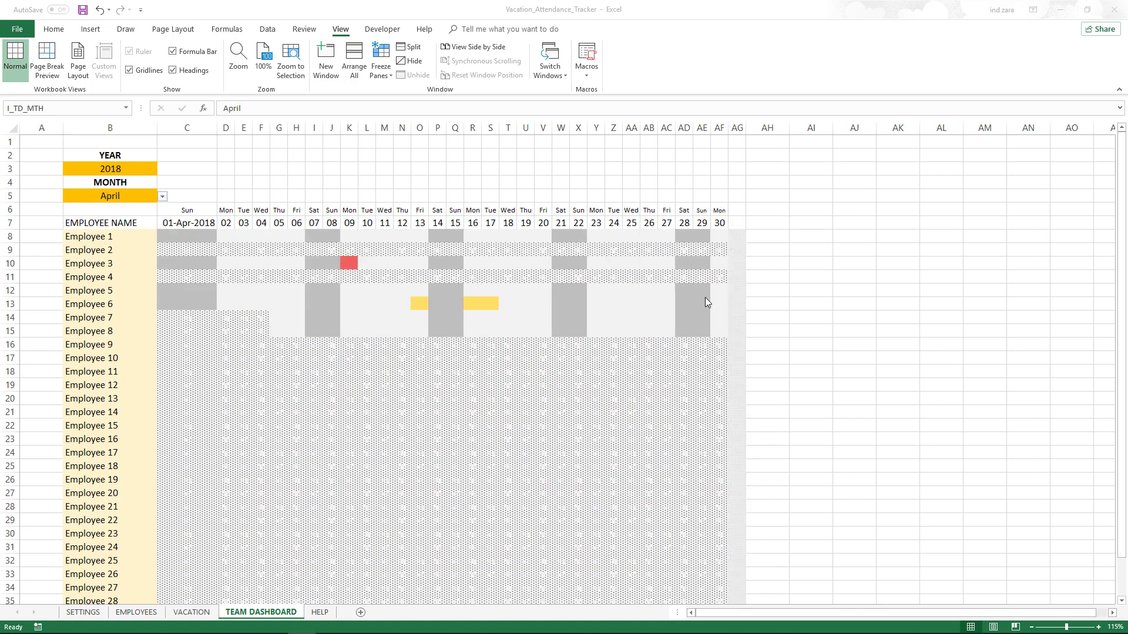